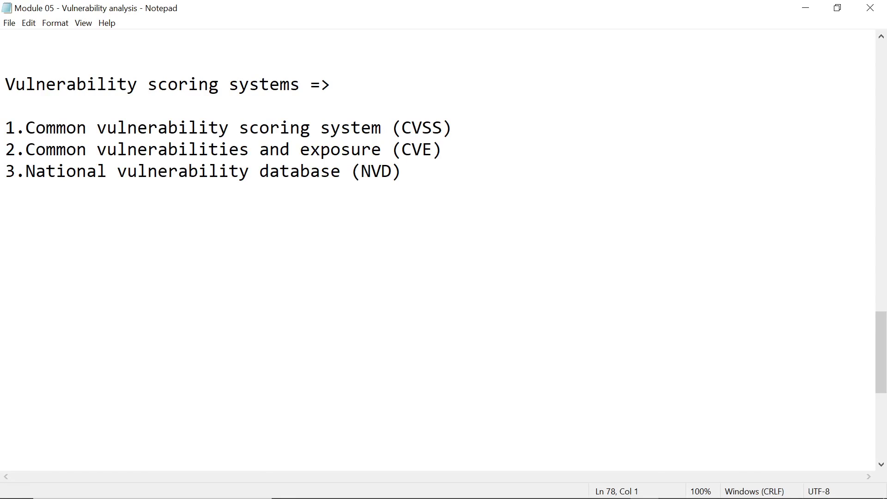
Highlight the CVSS abbreviation and its full entry in the list of vulnerability scoring systems
left_click_drag(444, 128, 401, 128)
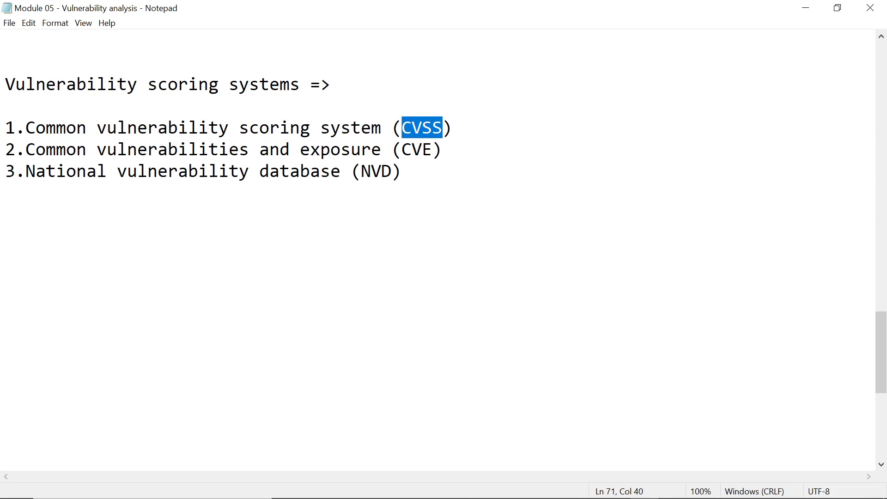
key("Left")
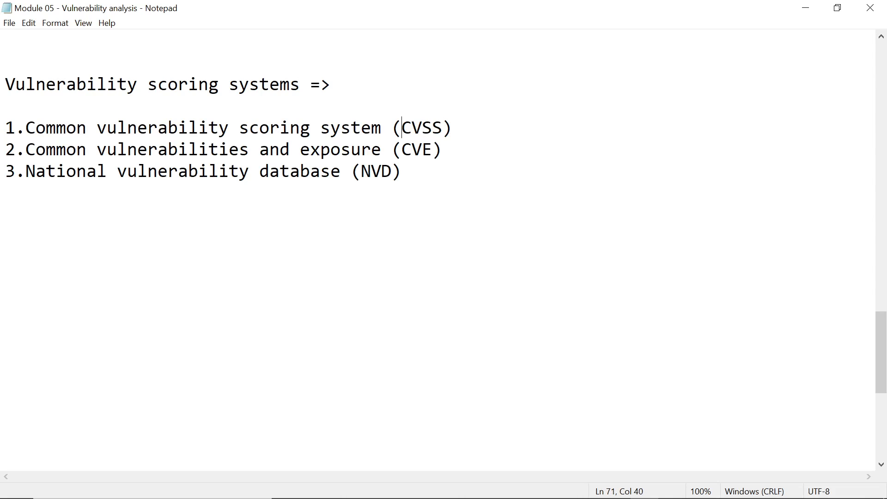
key("ctrl+shift+Right")
key("shift+Right")
key("shift+Left")
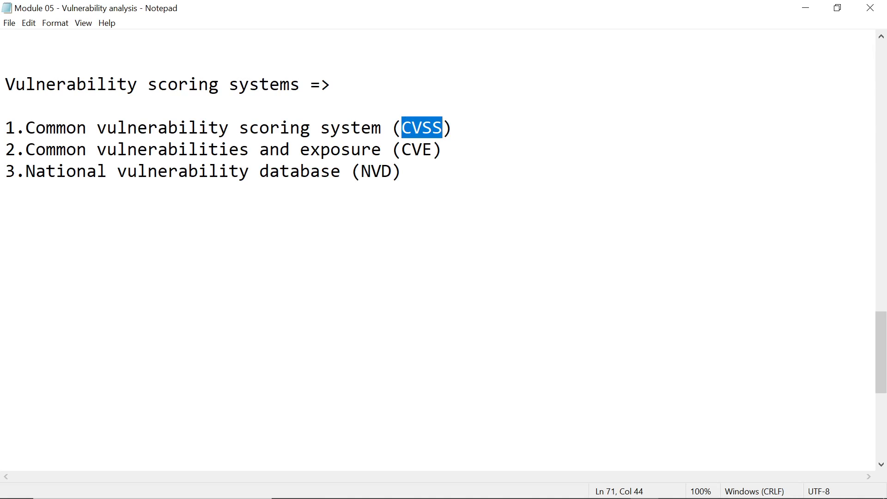
key("End")
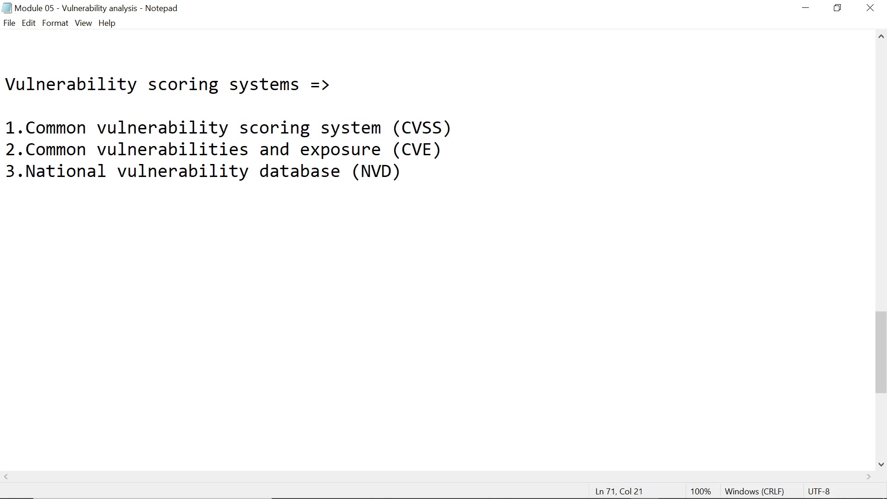
key("shift+Home")
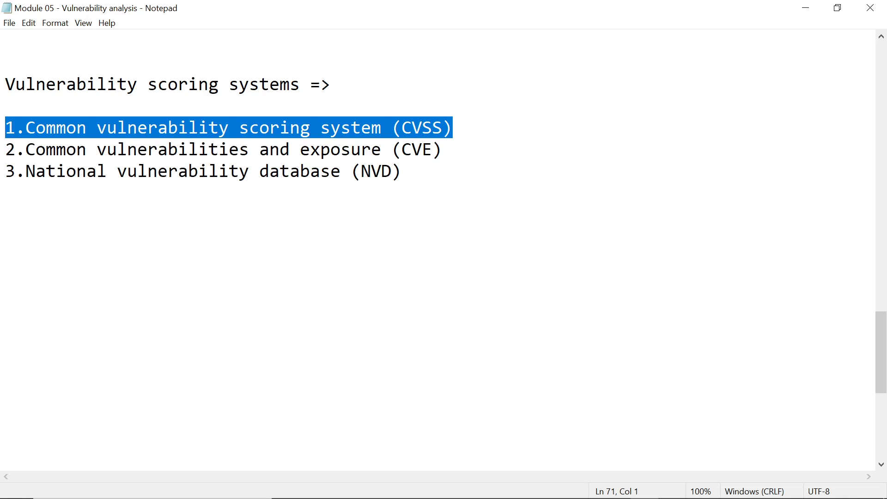
key("End")
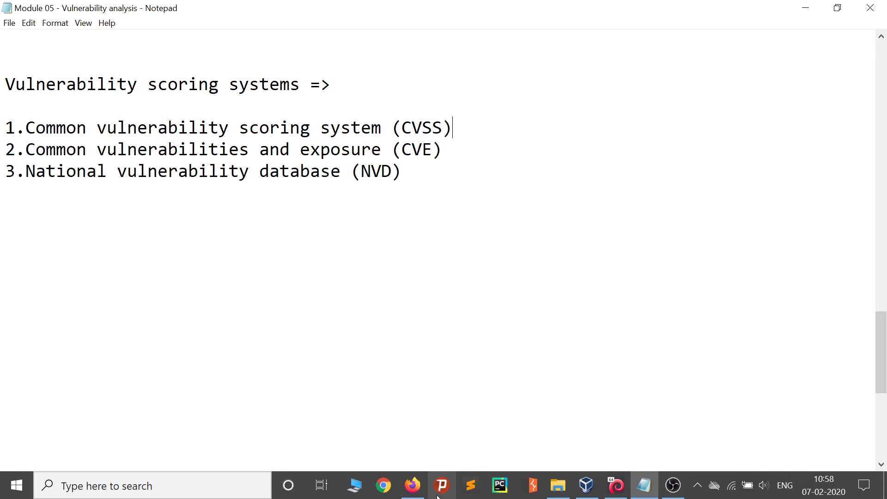
Switch to Firefox, search Google for "cvss" and read the summary of the scoring system
left_click(412, 491)
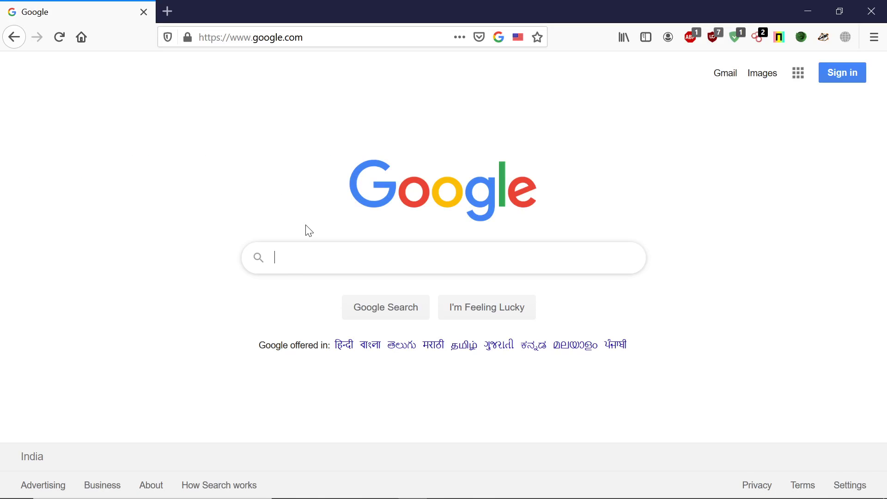
type("cvss")
key("Return")
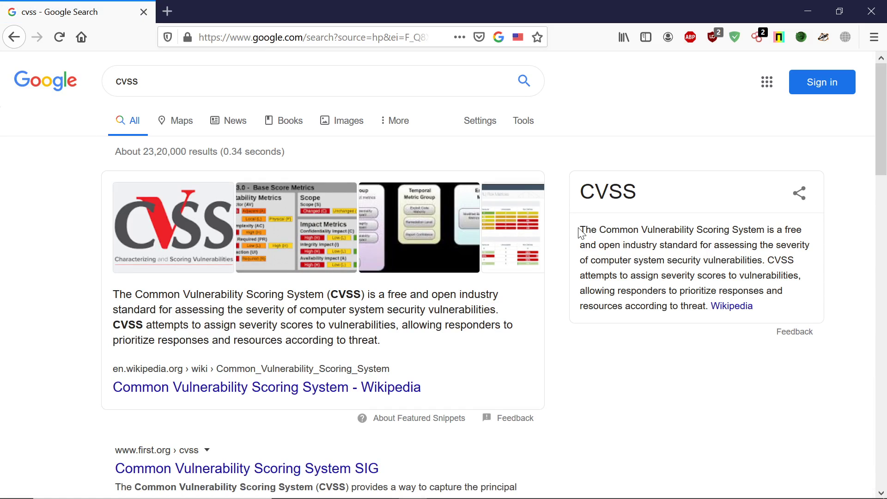
left_click_drag(701, 259, 739, 356)
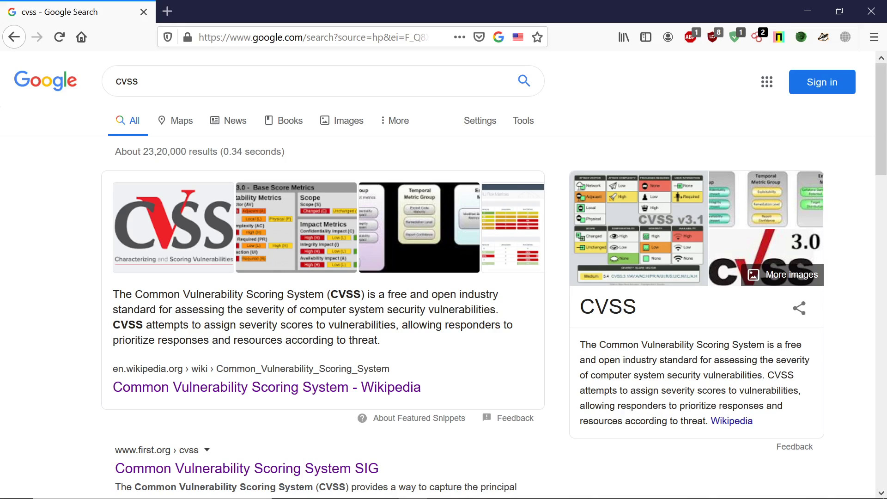
Open the first.org result "Common Vulnerability Scoring System SIG" in a new tab and switch to it
scroll(555, 369, "down", 3)
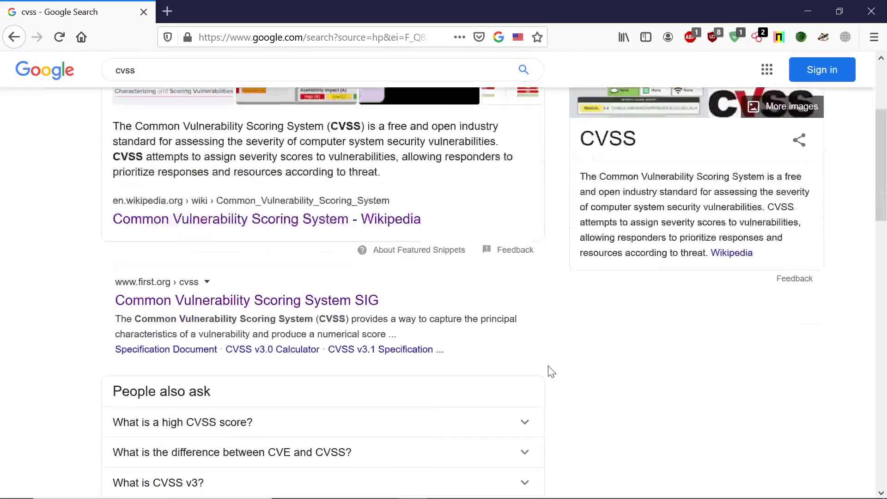
right_click(336, 298)
left_click(370, 307)
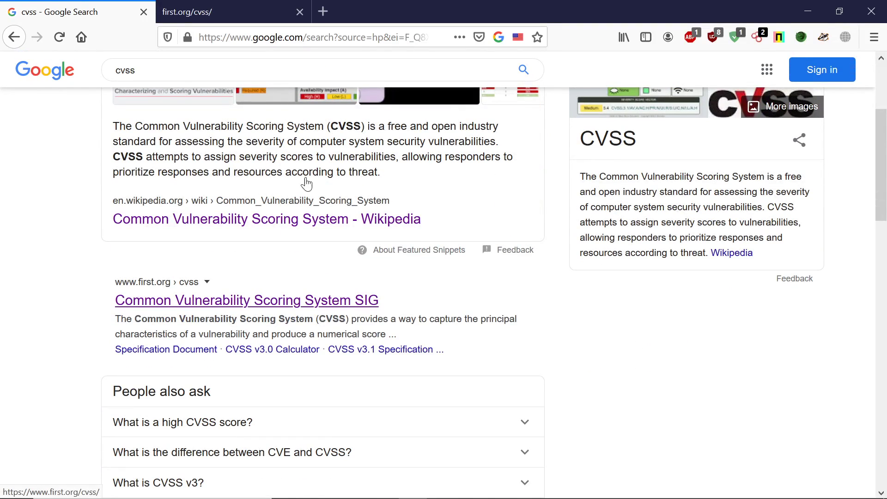
left_click(259, 6)
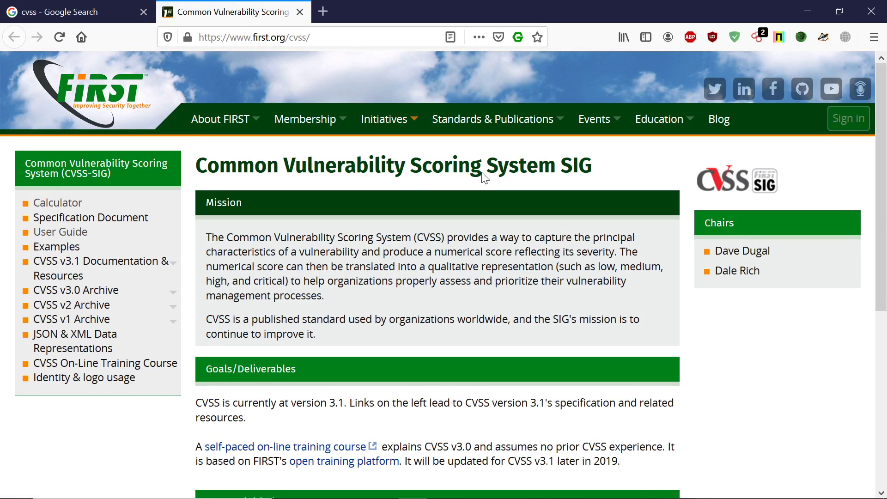
Review the mission and goals sections of the CVSS page and open the CVSS v3.1 calculator
left_click_drag(538, 165, 533, 497)
left_click(532, 497)
left_click_drag(207, 236, 348, 338)
left_click(349, 338)
scroll(349, 338, "down", 1)
scroll(361, 418, "down", 5)
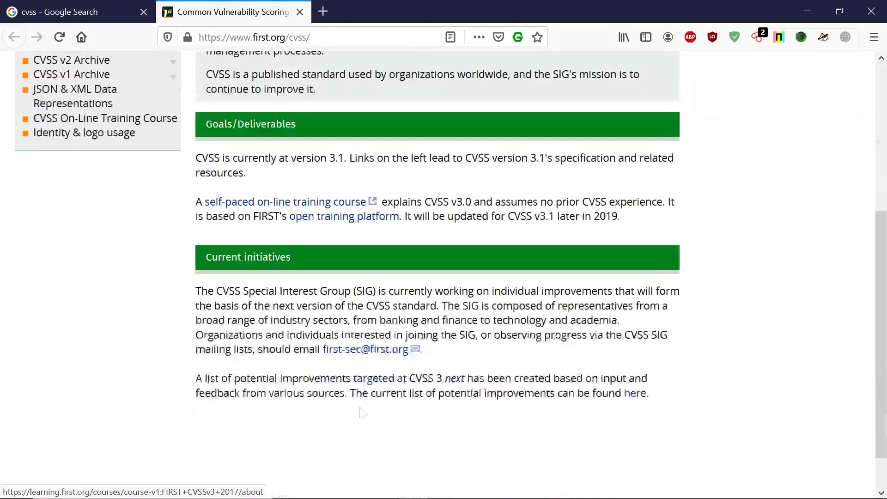
scroll(434, 351, "up", 6)
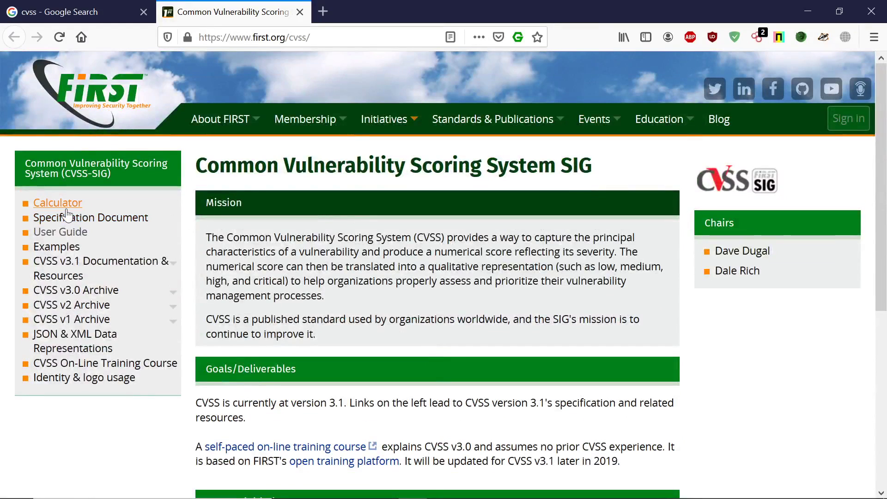
left_click(62, 207)
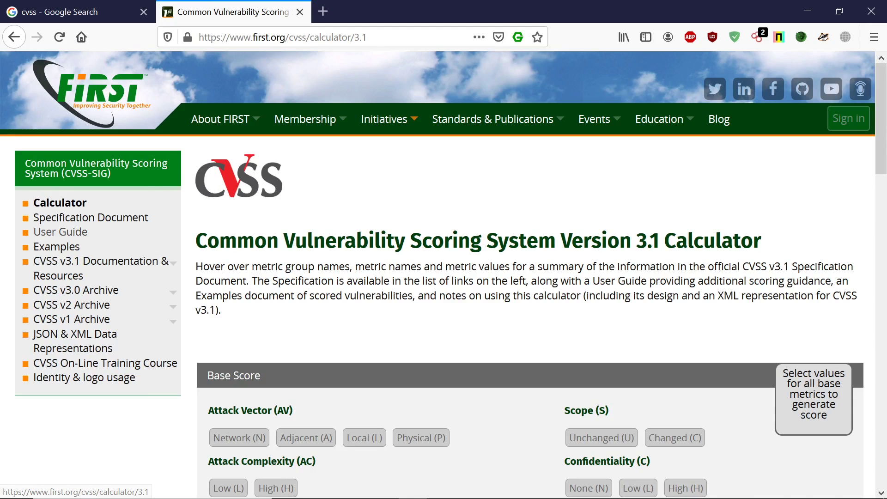
Set the base metrics Attack Vector to Network, Attack Complexity to Low, and both Privileges Required and User Interaction to None
scroll(444, 274, "down", 3)
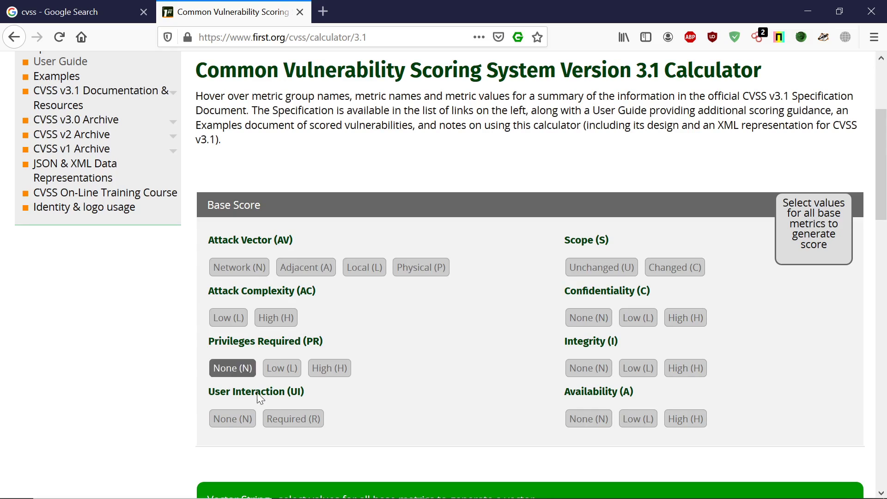
left_click(276, 318)
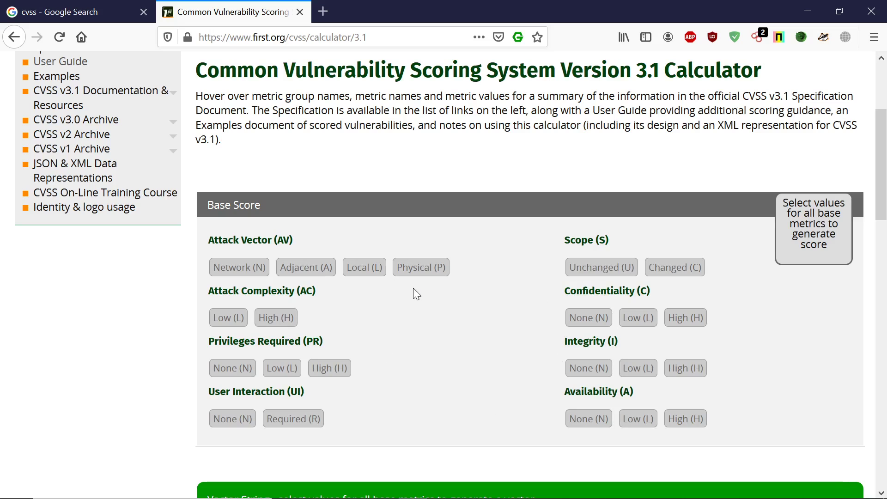
mouse_move(413, 287)
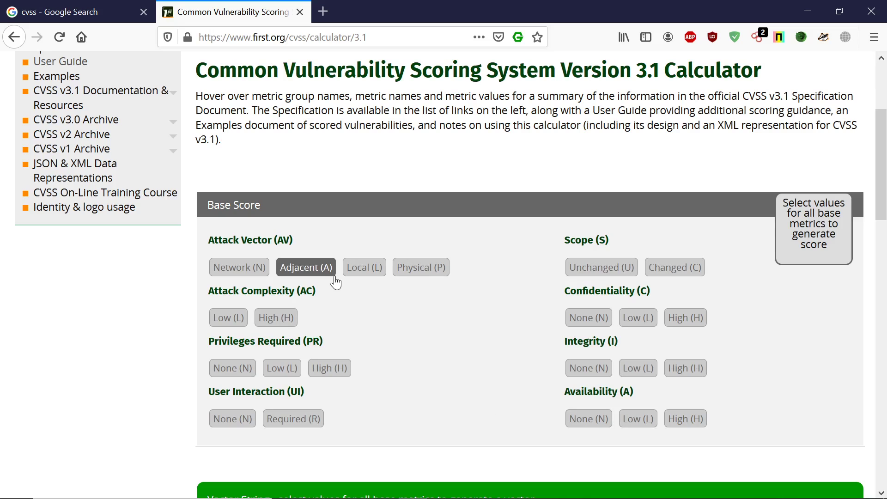
left_click(235, 273)
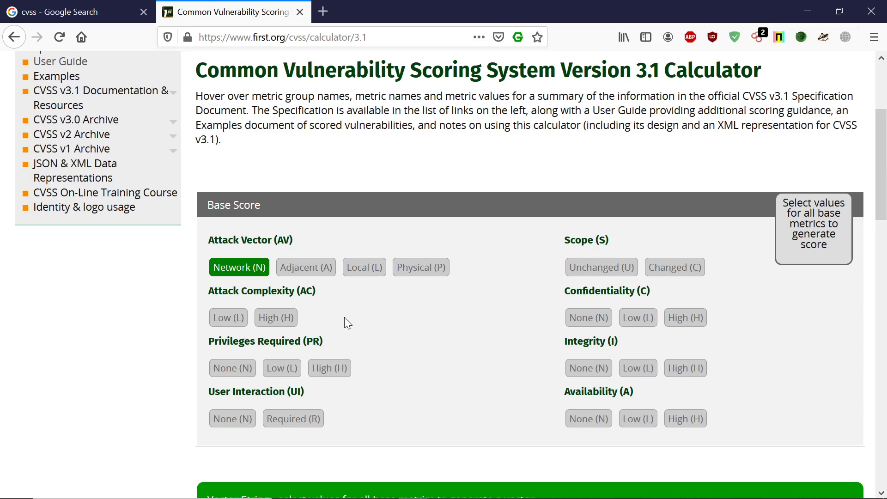
left_click(229, 321)
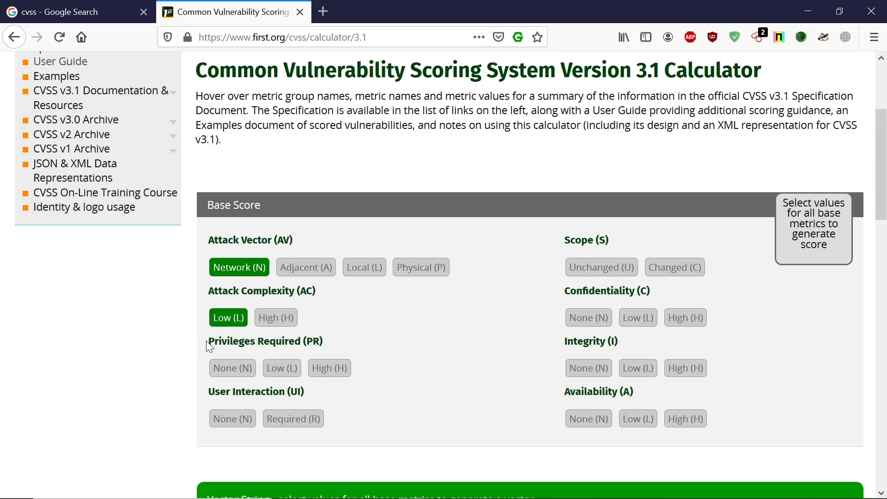
left_click_drag(206, 340, 353, 342)
left_click(353, 342)
left_click(220, 370)
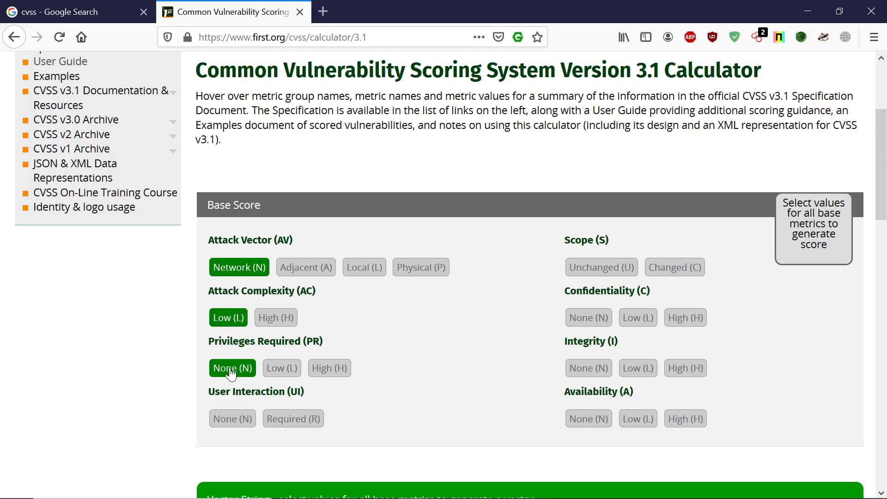
scroll(376, 350, "down", 1)
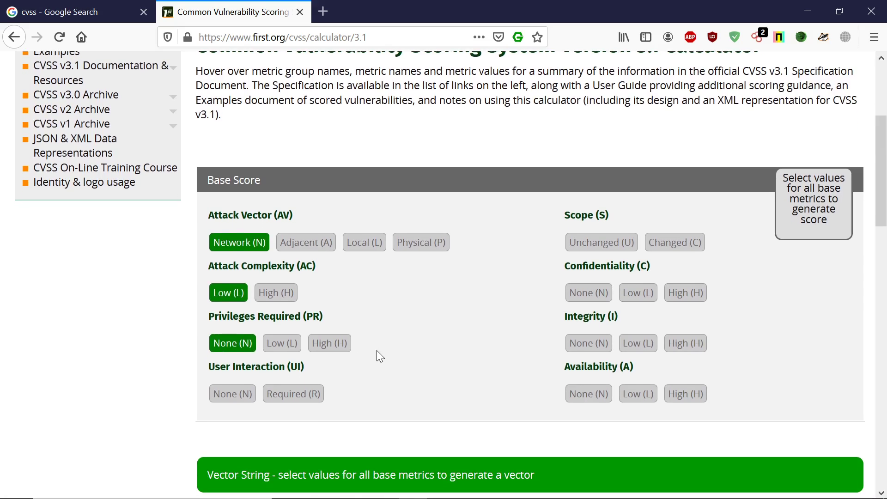
left_click(227, 397)
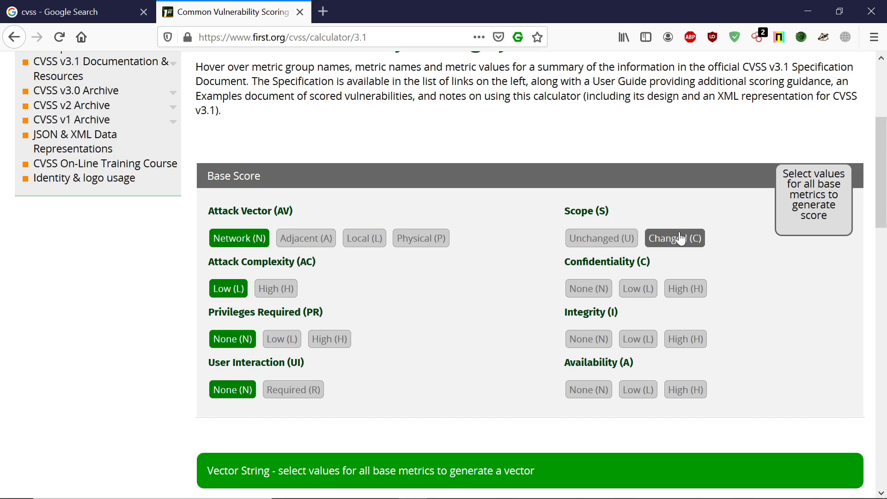
Set the base metric Scope to Unchanged, and Confidentiality, Integrity and Availability to High
left_click(619, 240)
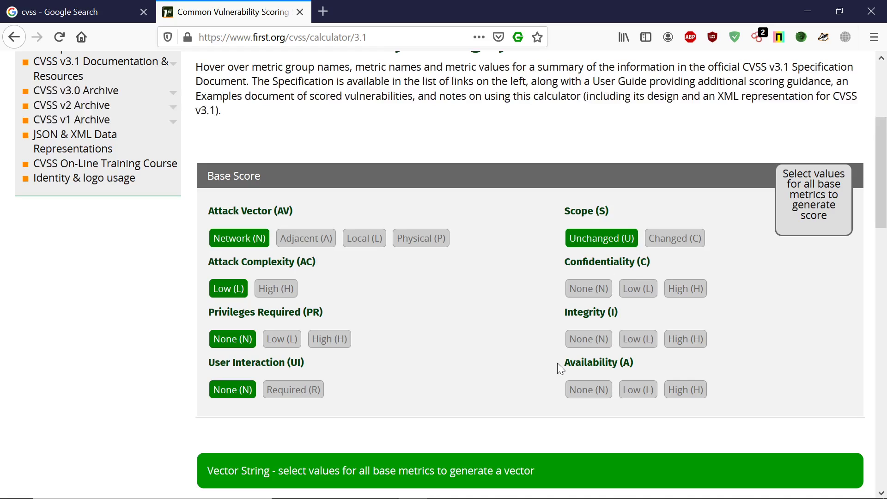
left_click_drag(557, 362, 639, 358)
left_click(639, 359)
left_click_drag(564, 264, 655, 261)
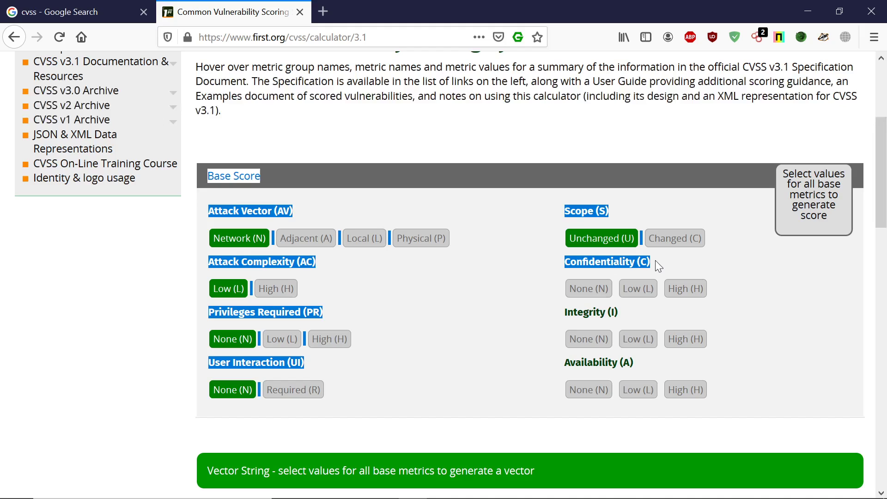
left_click(656, 260)
left_click_drag(564, 313, 627, 308)
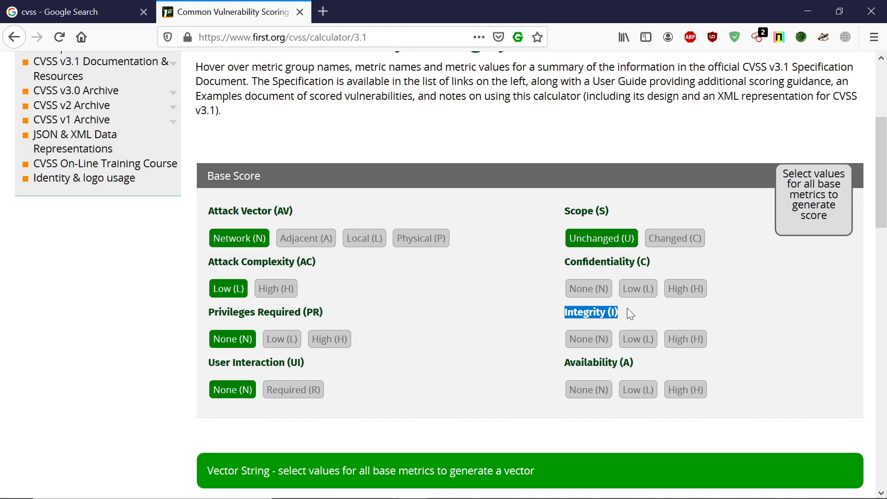
left_click_drag(566, 372, 639, 362)
left_click(638, 362)
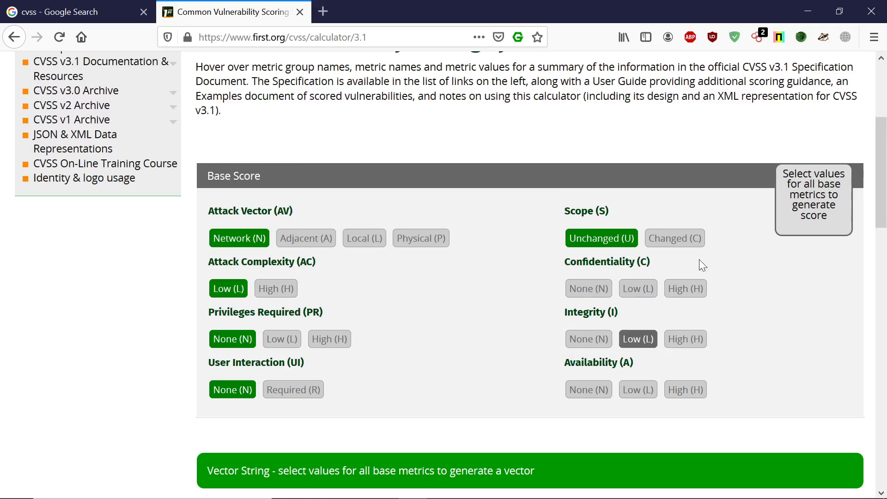
left_click(695, 288)
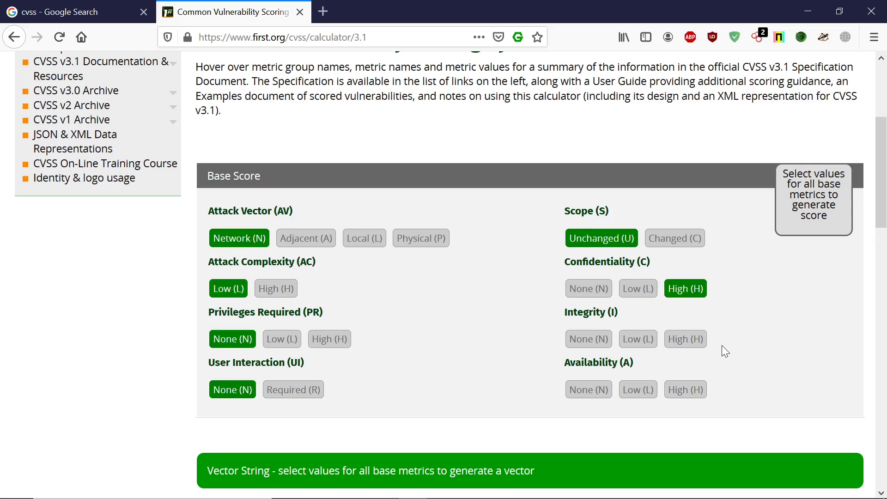
left_click(689, 342)
left_click(685, 391)
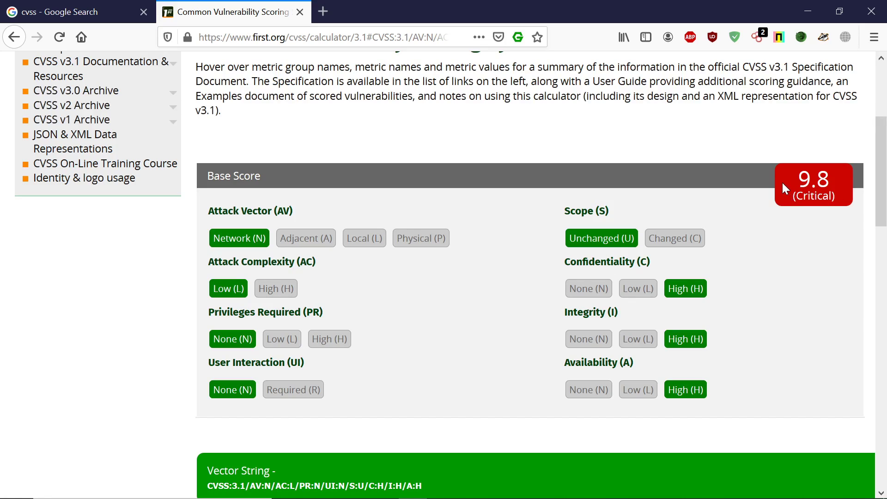
Examine the calculated base score and severity rating, the vector string and the temporal score section
left_click_drag(788, 175, 842, 204)
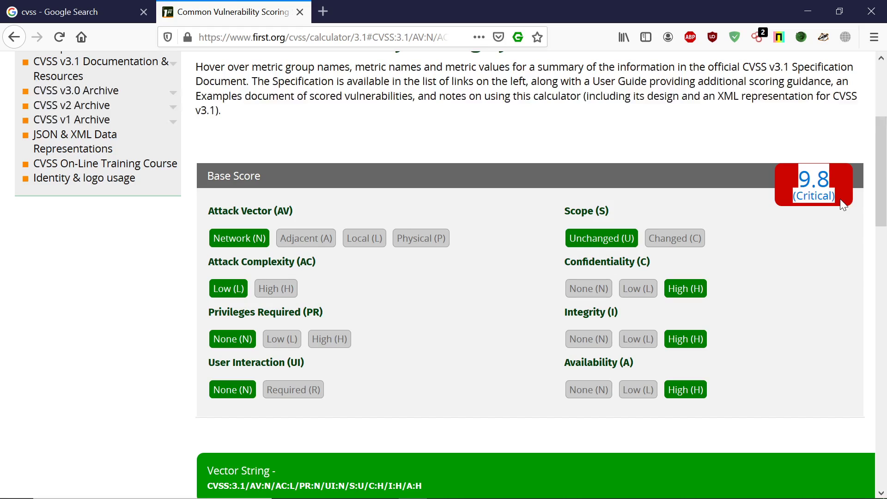
left_click(841, 200)
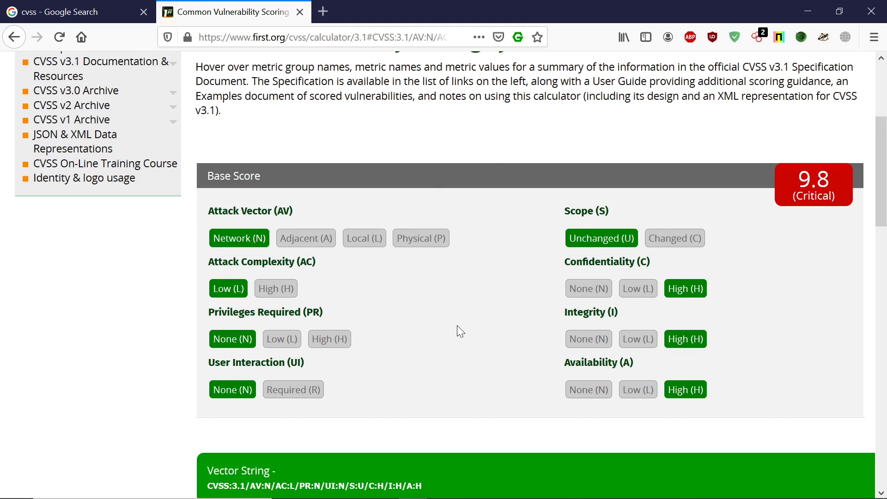
scroll(457, 329, "down", 3)
scroll(457, 326, "down", 2)
scroll(459, 329, "up", 2)
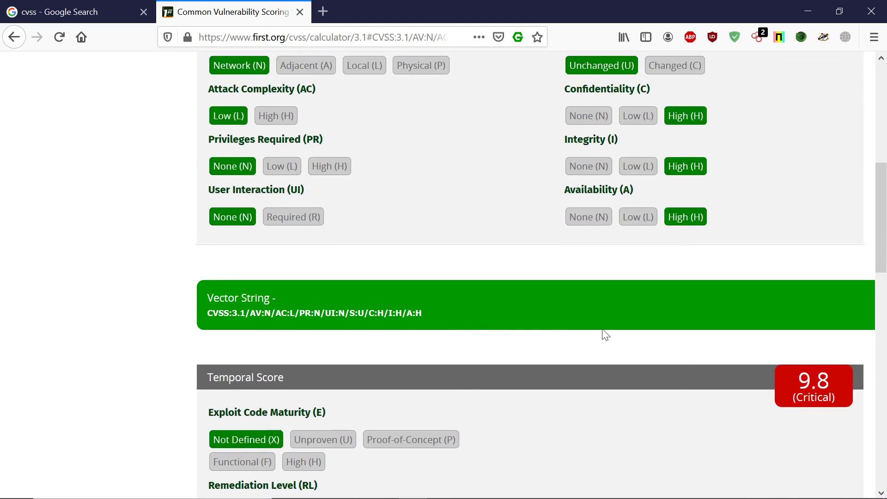
Switch Attack Complexity to High to compare the base score, and return it to Low
scroll(468, 363, "up", 3)
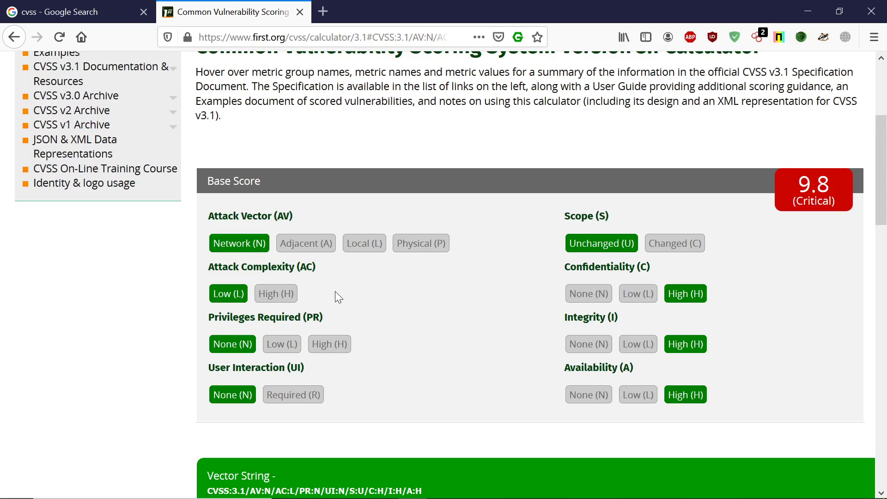
left_click(282, 298)
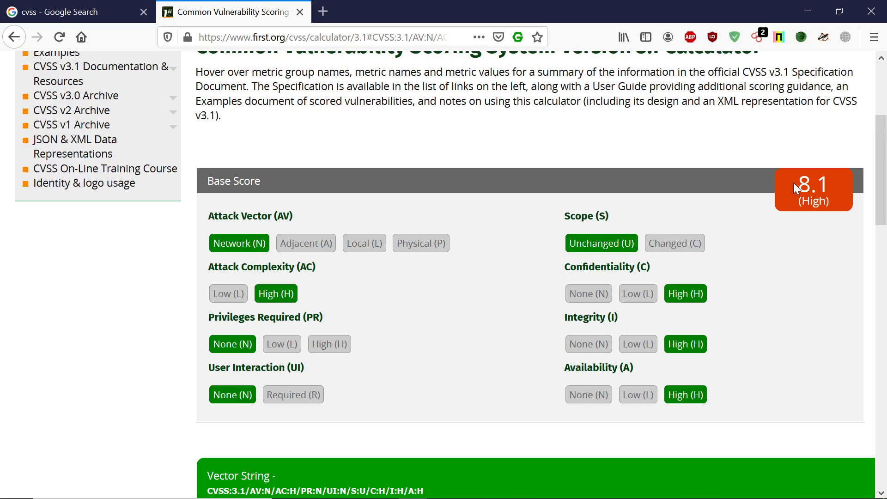
left_click(223, 295)
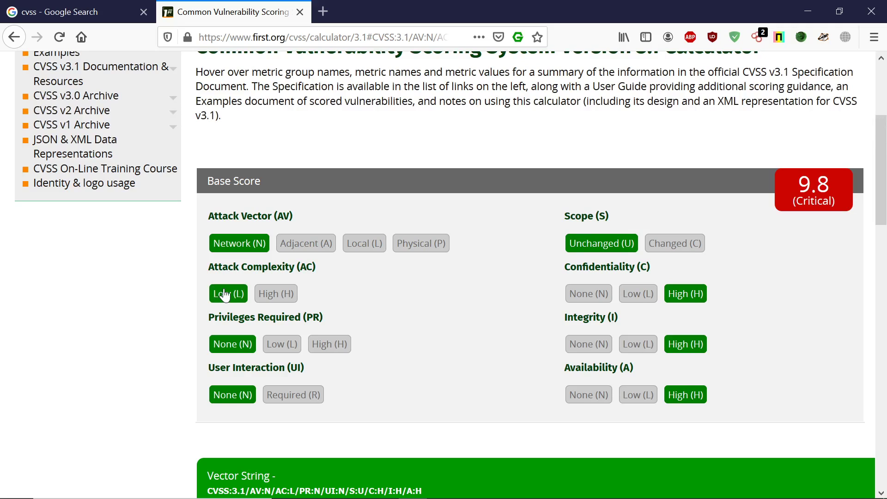
Set Attack Complexity and Privileges Required to High and User Interaction to Required in the base metrics
left_click(275, 298)
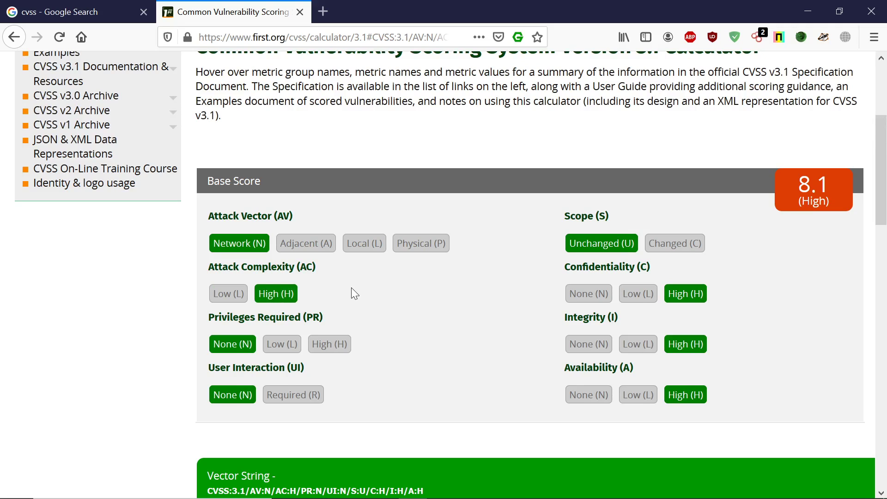
scroll(351, 294, "down", 1)
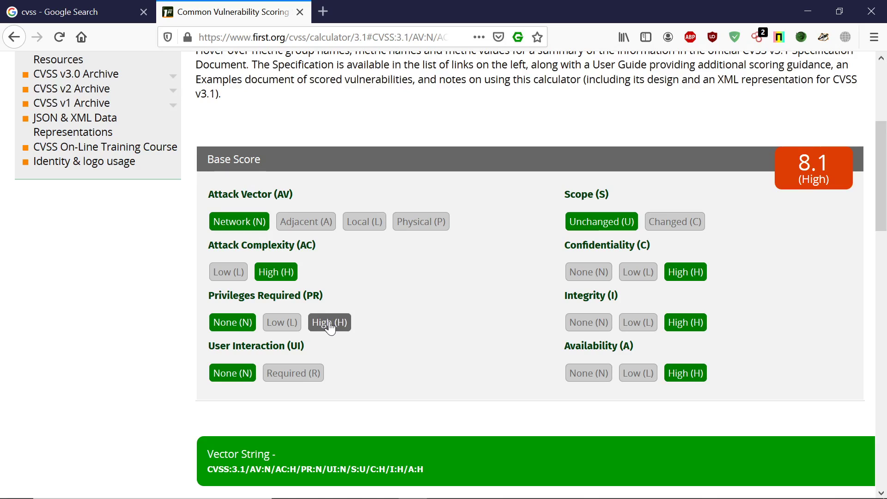
left_click(330, 323)
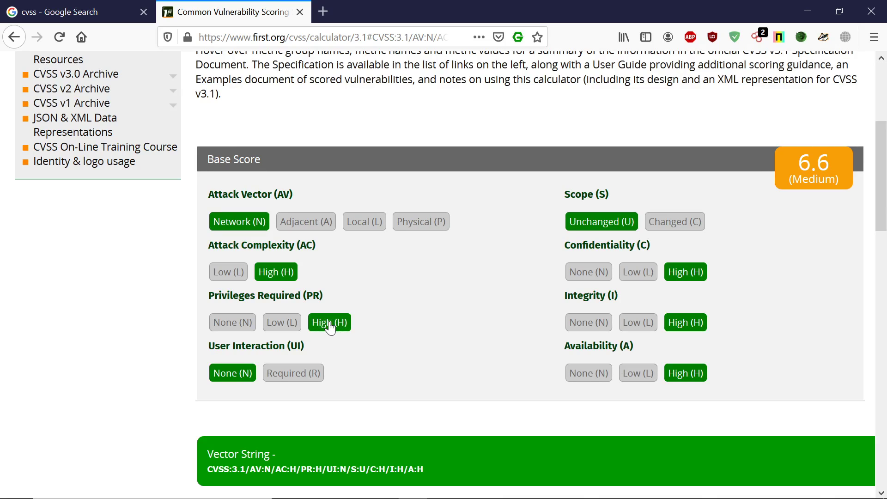
left_click_drag(838, 181, 794, 165)
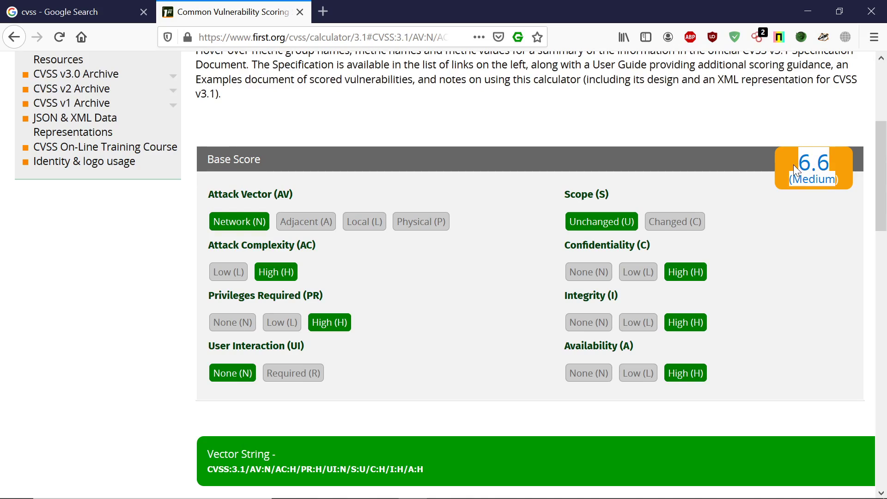
left_click(456, 316)
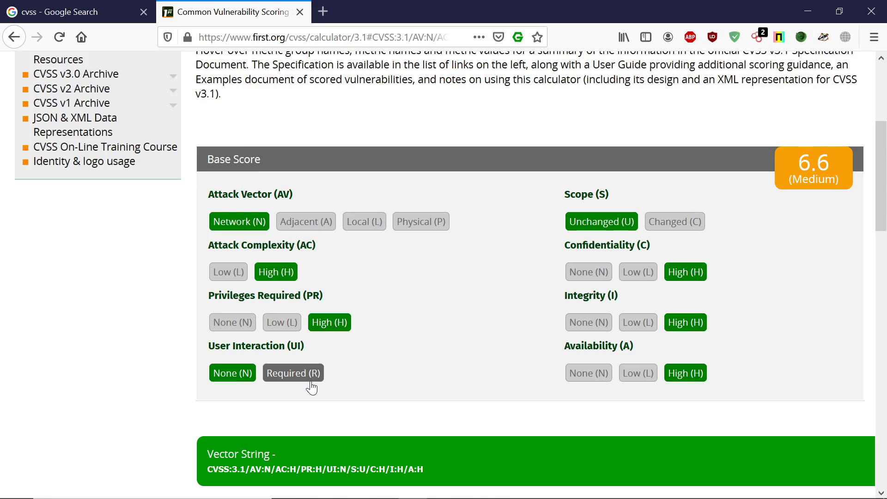
left_click(288, 378)
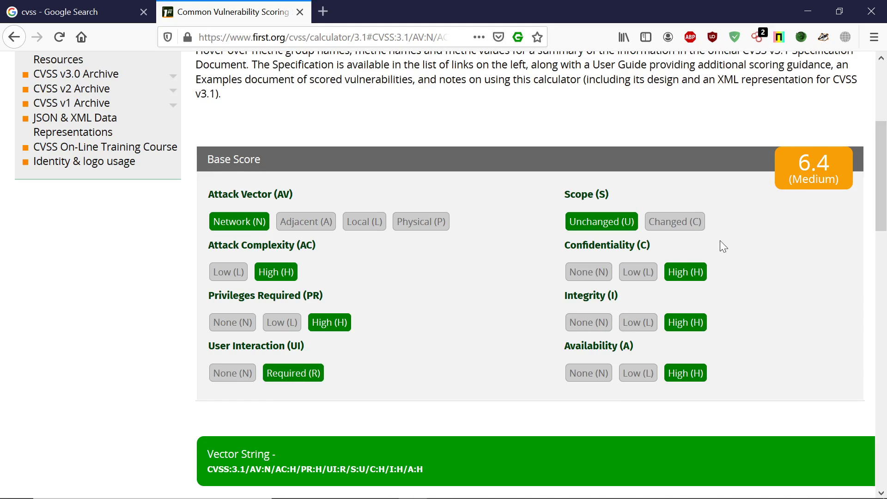
Lower the Confidentiality, Integrity and Availability base metrics to Low and highlight the resulting base score
mouse_move(634, 275)
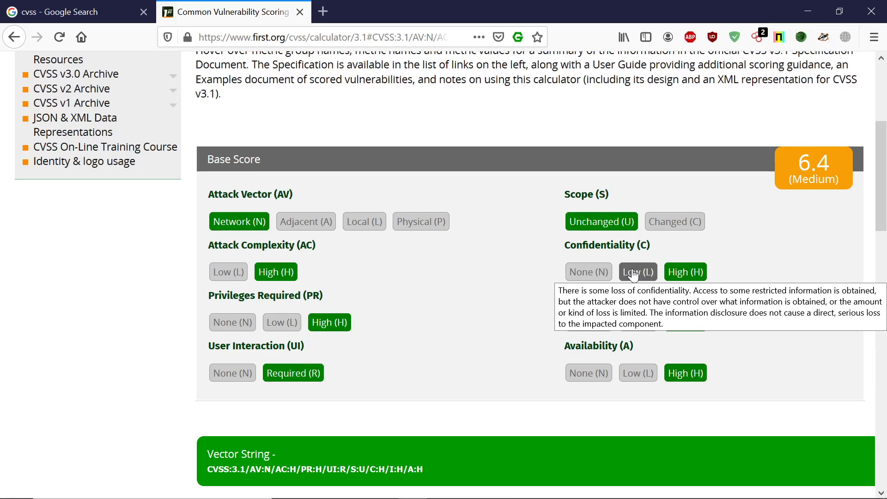
left_click(633, 275)
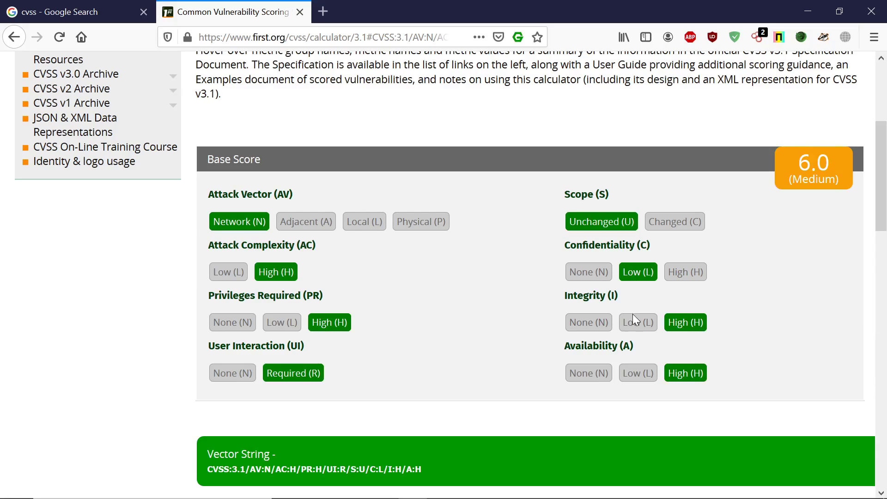
left_click(632, 329)
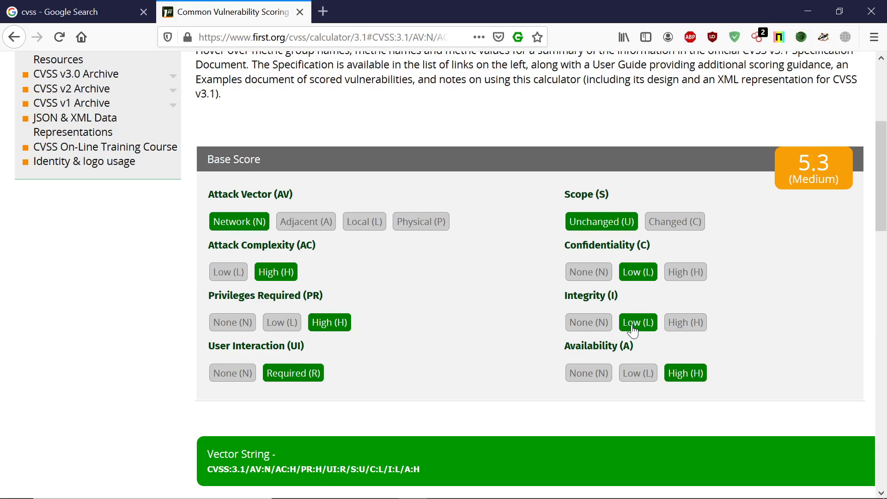
left_click(639, 370)
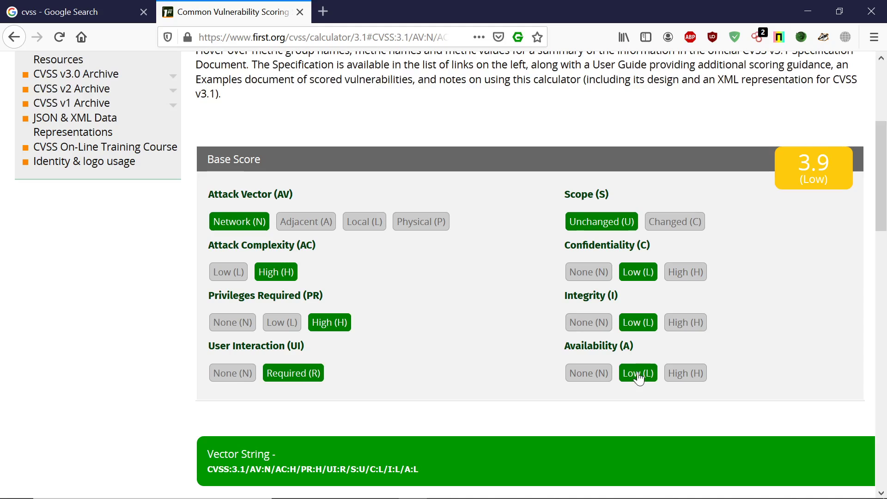
triple_click(763, 161)
left_click(841, 192)
Switch Attack Vector through Physical, Local and Adjacent to compare the base scores, and return it to Network
scroll(745, 270, "down", 2)
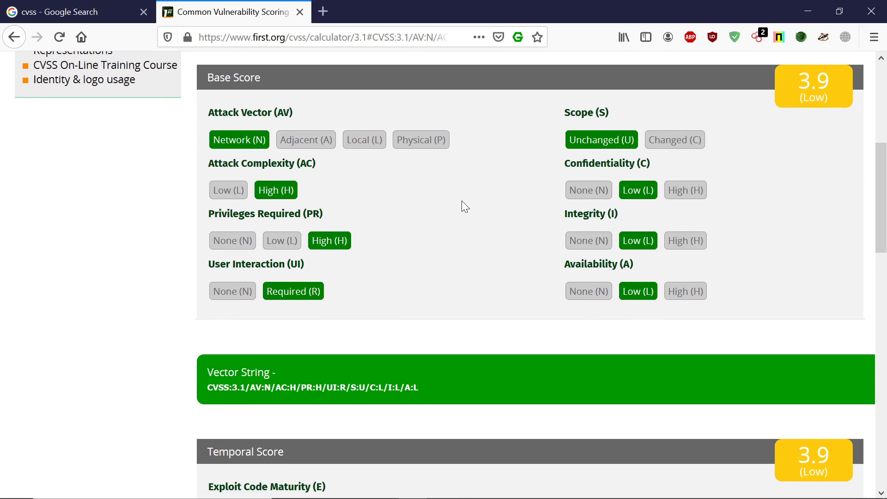
scroll(462, 203, "up", 1)
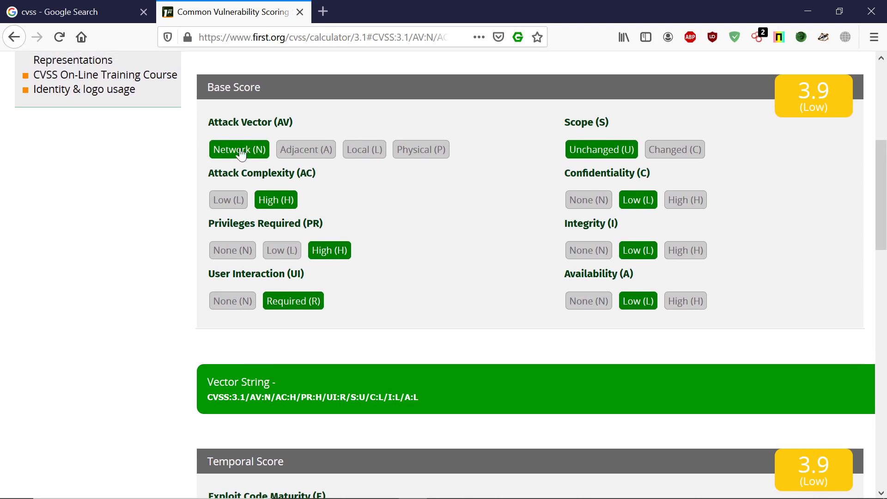
left_click(430, 152)
left_click(375, 155)
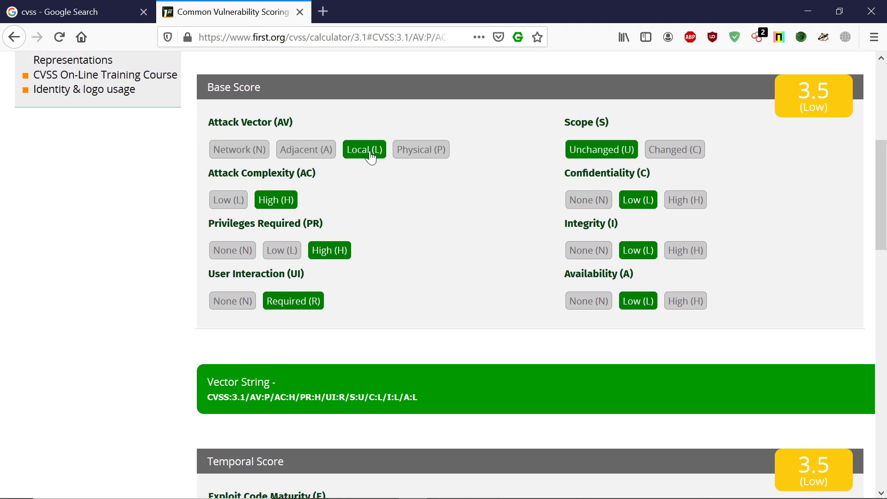
left_click(303, 152)
left_click(254, 154)
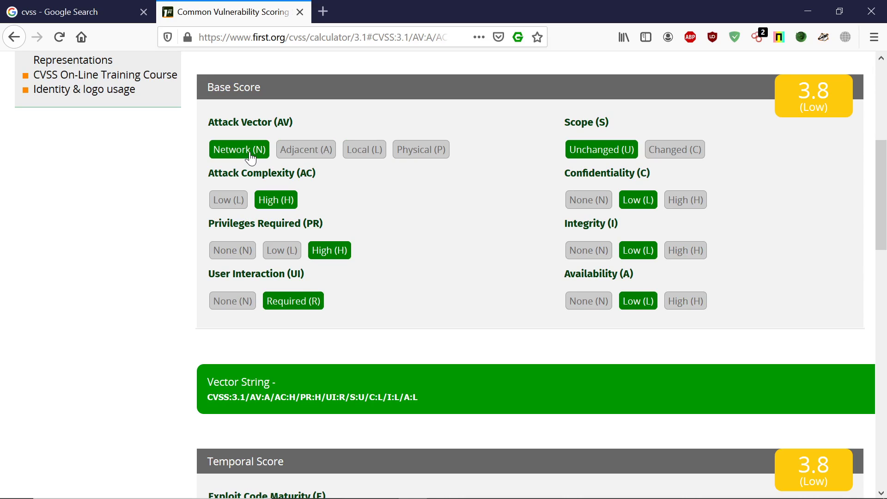
In the temporal metrics, try Temporary Fix and Official Fix for Remediation Level, settle on Workaround, and set Report Confidence to Unknown
scroll(459, 265, "down", 5)
scroll(463, 271, "down", 3)
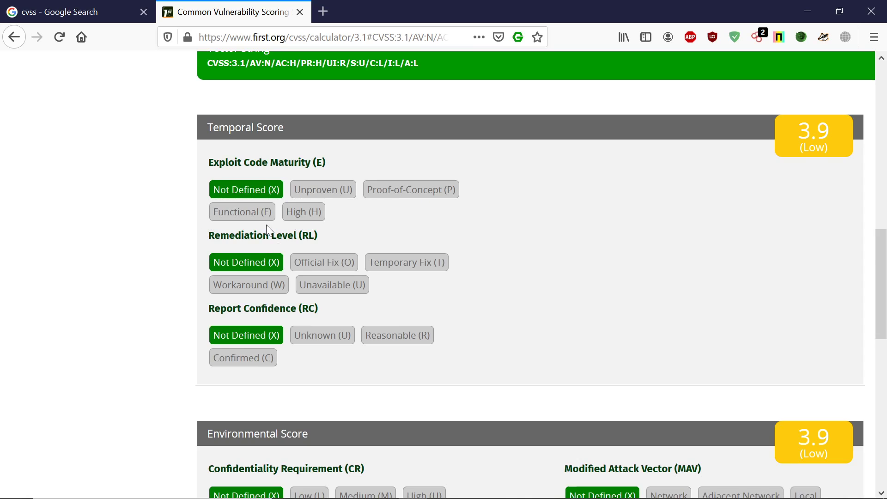
scroll(327, 232, "down", 1)
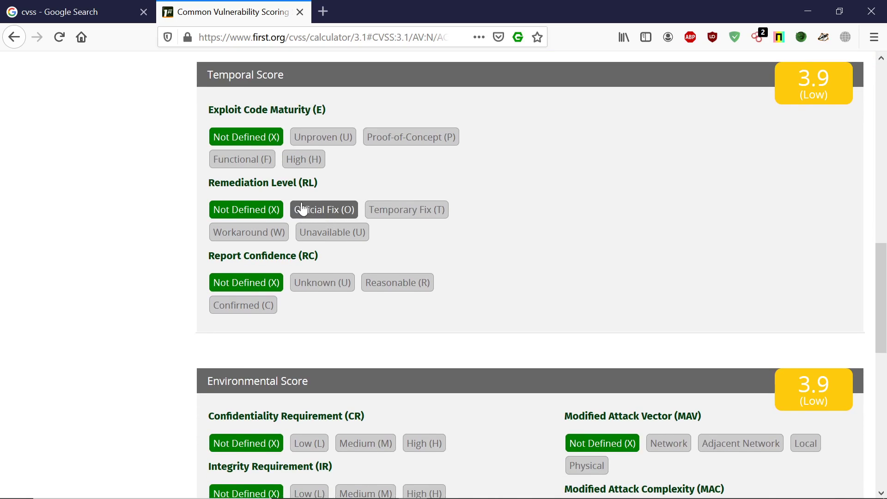
left_click_drag(208, 185, 277, 185)
left_click(293, 193)
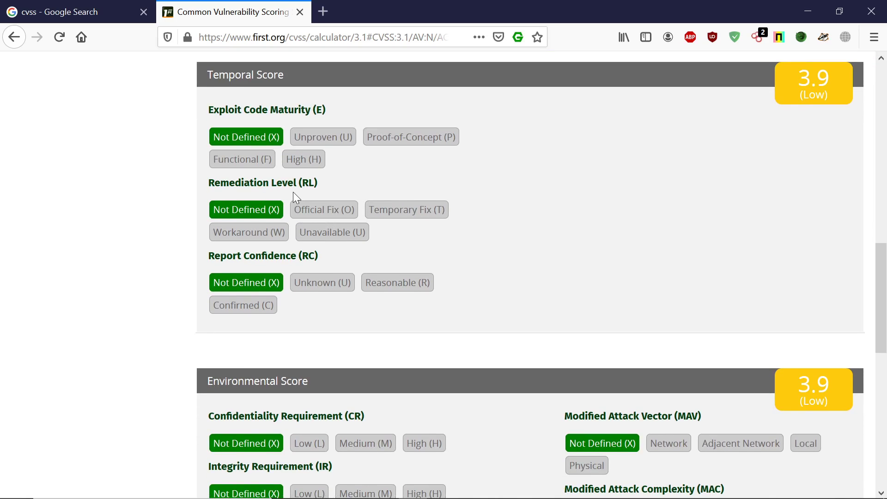
left_click(422, 209)
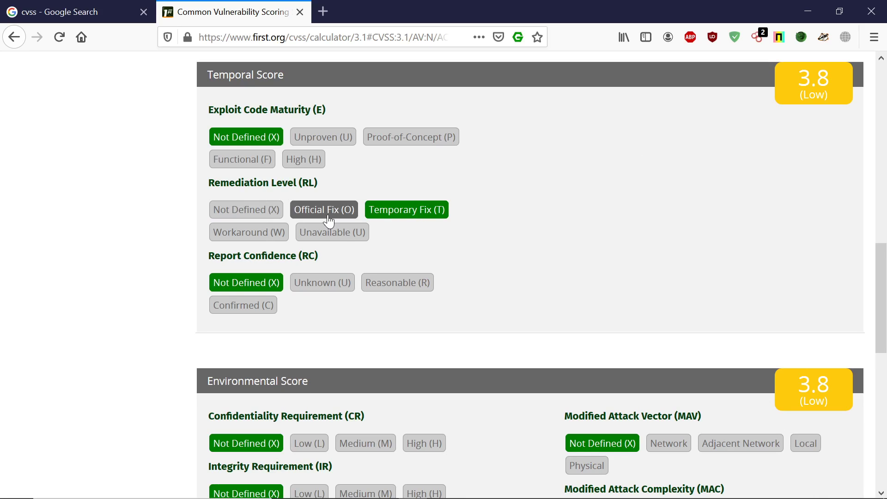
left_click(309, 213)
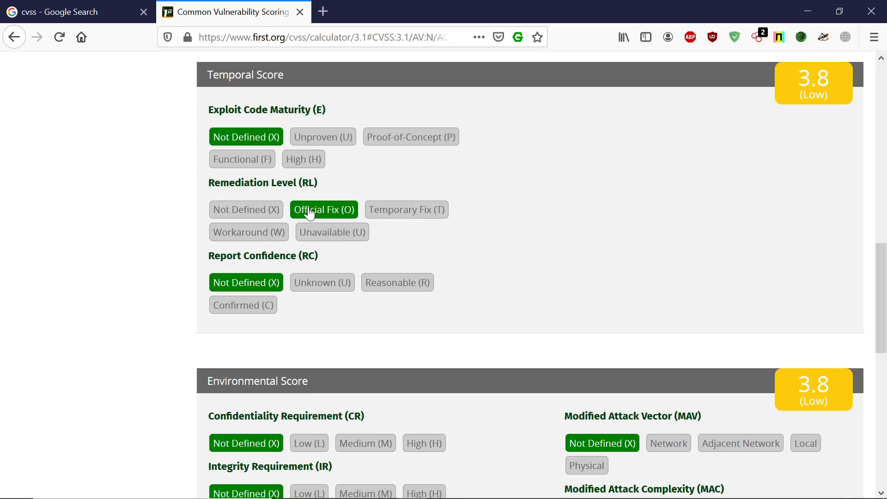
left_click(271, 232)
left_click(305, 281)
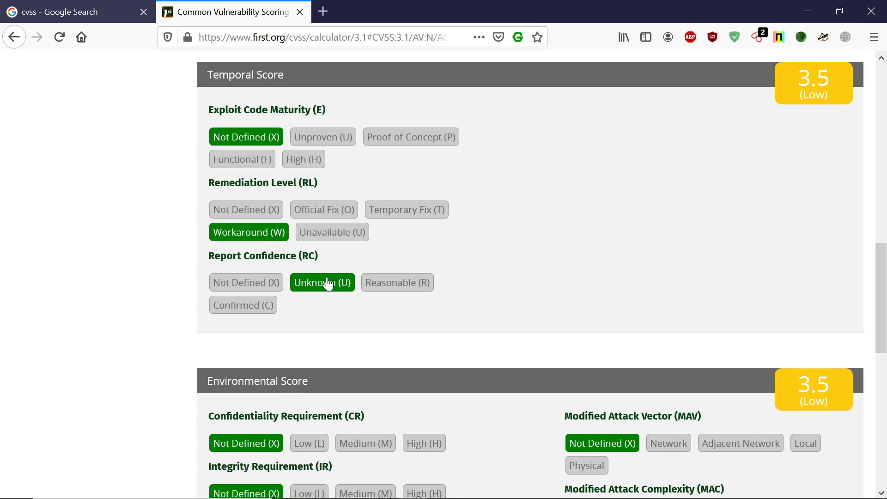
Review the environmental score metrics and the updated vector string, ending at the calculator's page heading
scroll(326, 276, "down", 3)
scroll(329, 331, "down", 10)
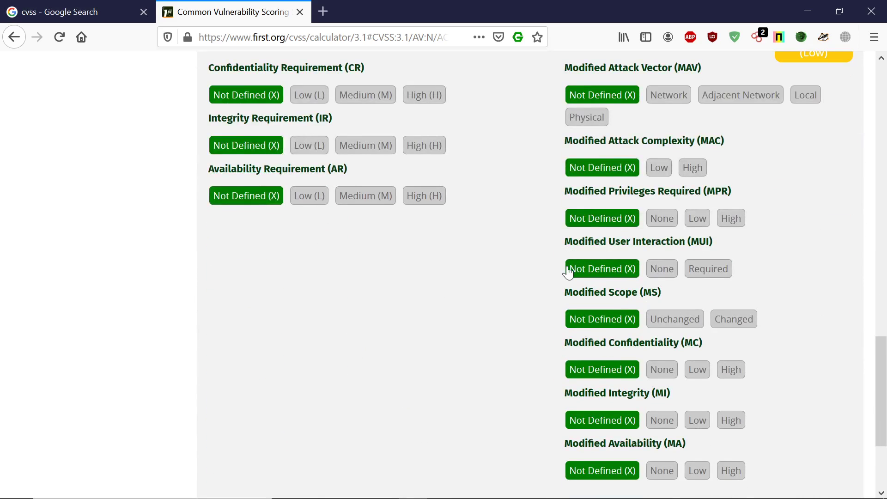
scroll(777, 291, "up", 10)
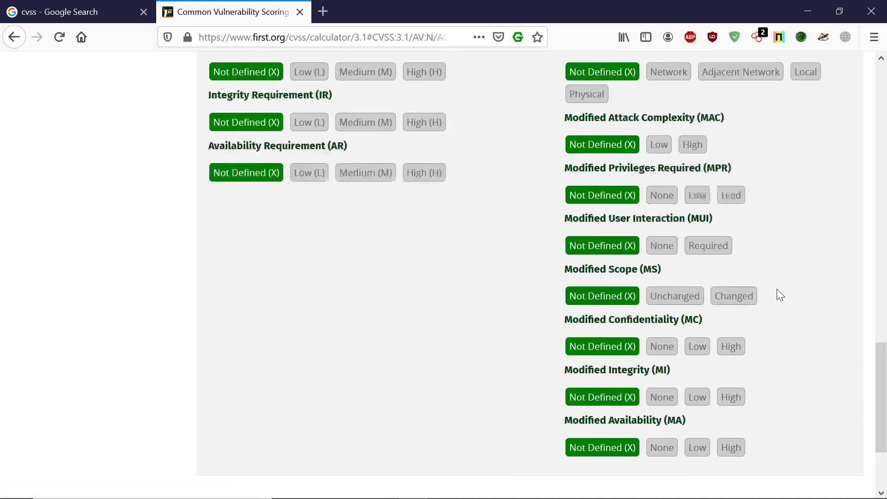
scroll(777, 296, "up", 12)
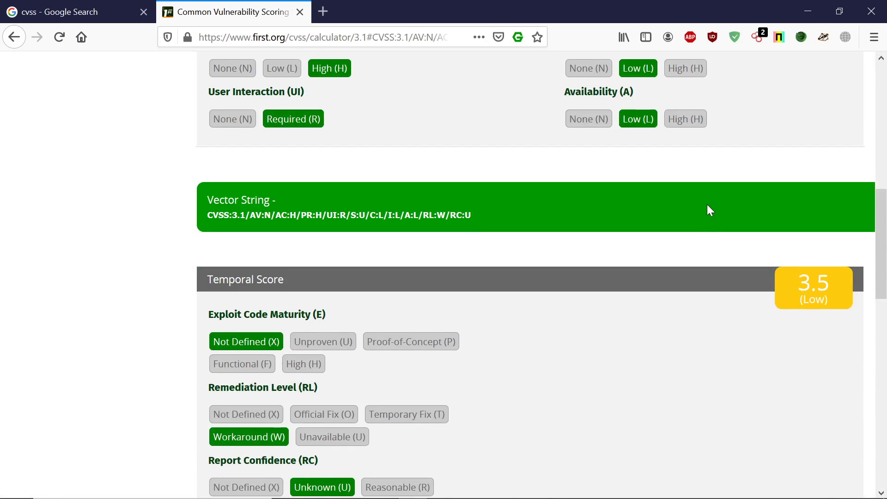
scroll(556, 307, "up", 7)
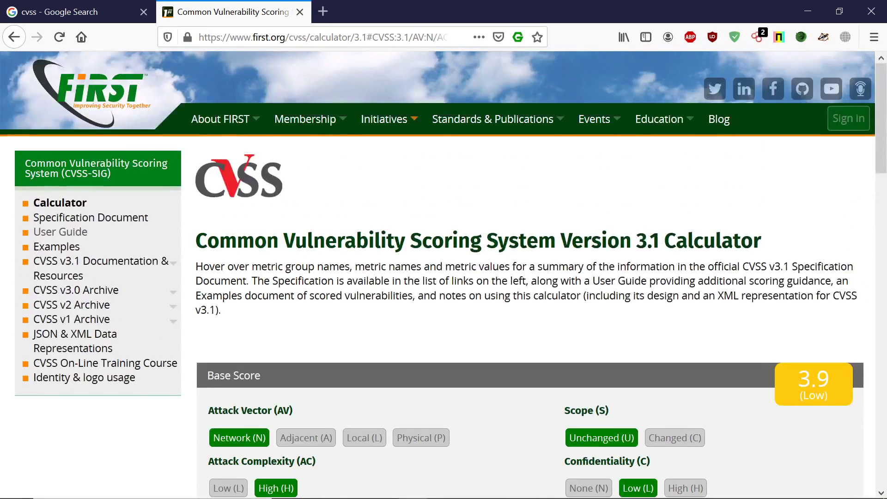